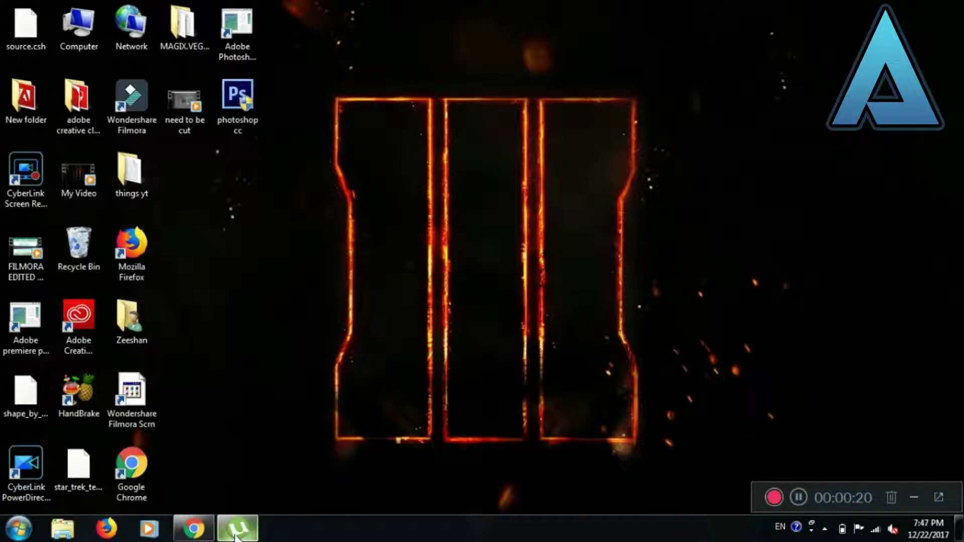
Step: Switch to the Minecraft 1.7.2 torrent page in Chrome, get the torrent and open its magnet link in µTorrent
{"action": "left_click", "coordinate": [240, 536]}
{"action": "left_click", "coordinate": [239, 534]}
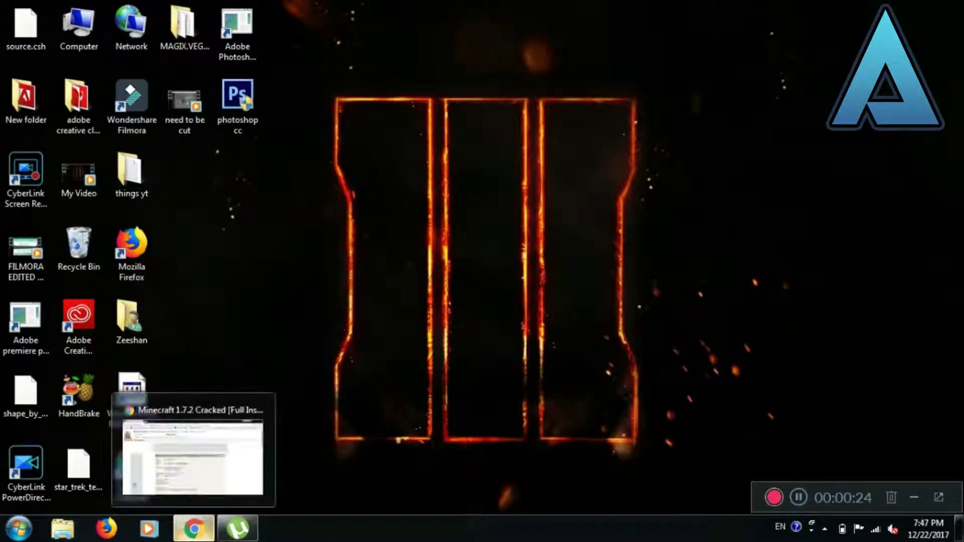
{"action": "left_click", "coordinate": [194, 528]}
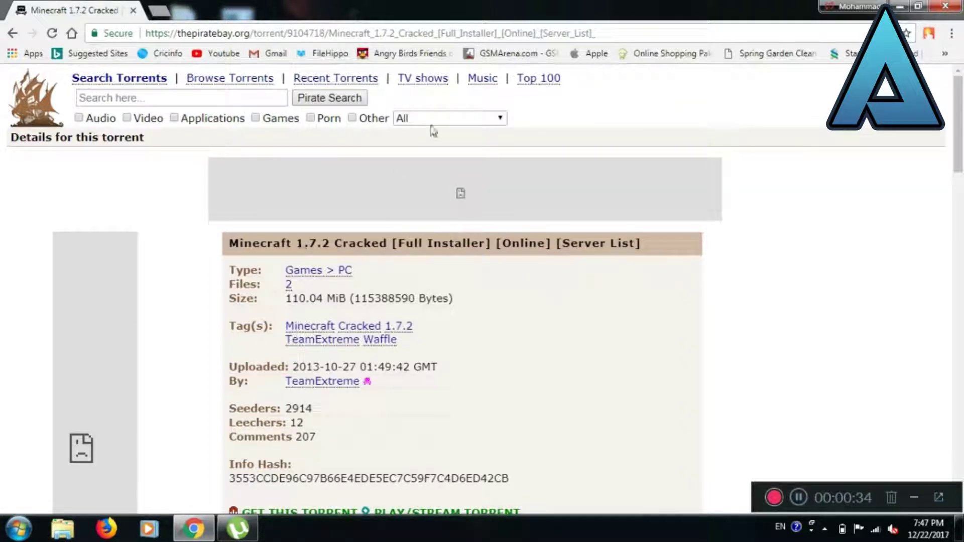
{"action": "scroll", "coordinate": [962, 129], "scroll_direction": "down", "scroll_amount": 1}
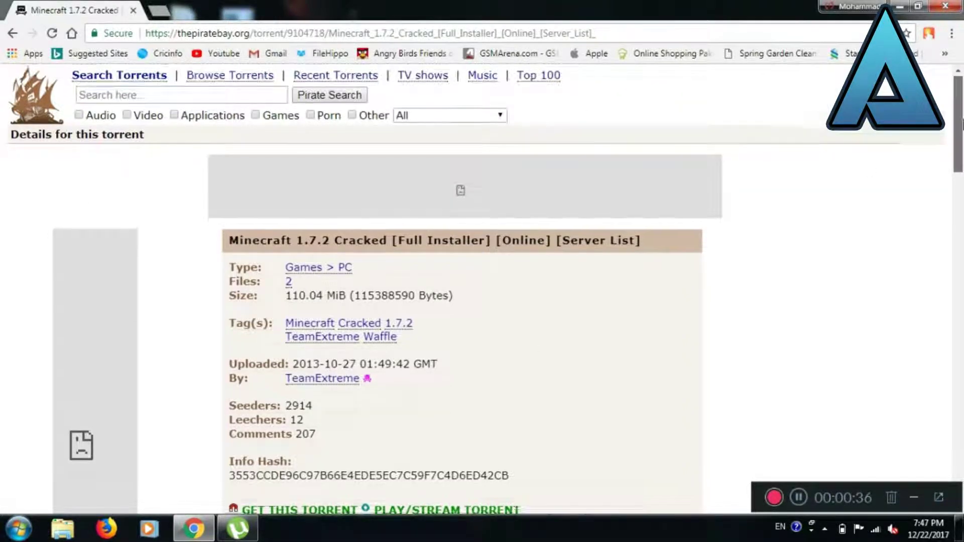
{"action": "left_click_drag", "start_coordinate": [962, 130], "coordinate": [962, 152]}
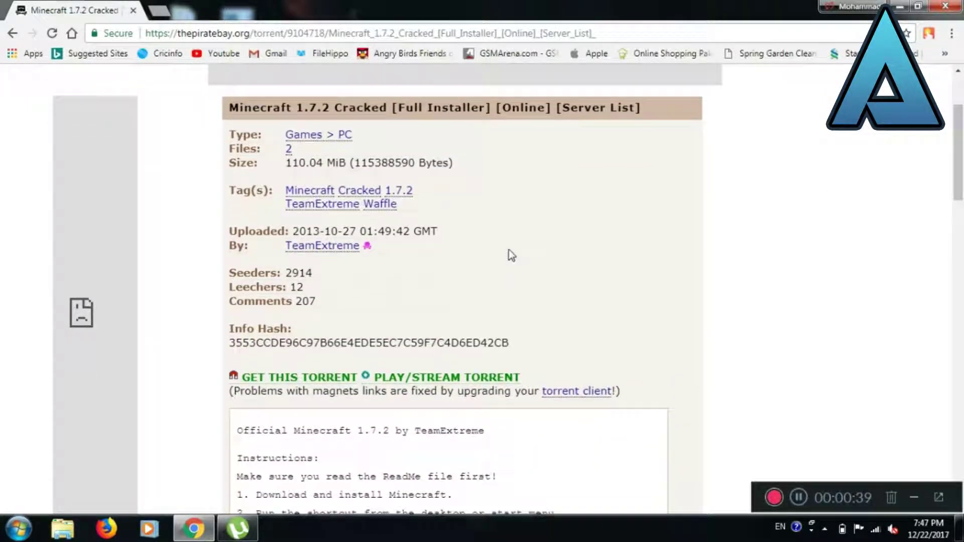
{"action": "left_click", "coordinate": [326, 385]}
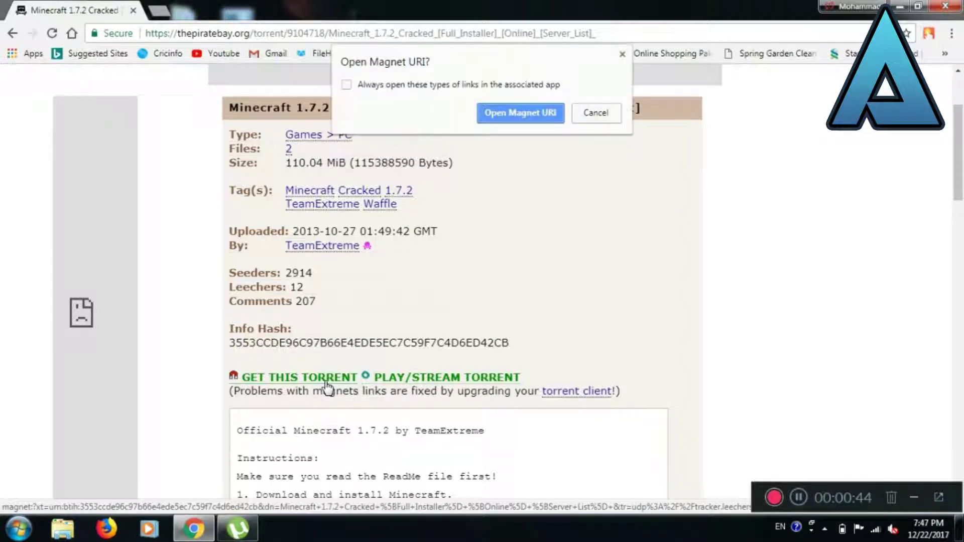
{"action": "left_click", "coordinate": [515, 120]}
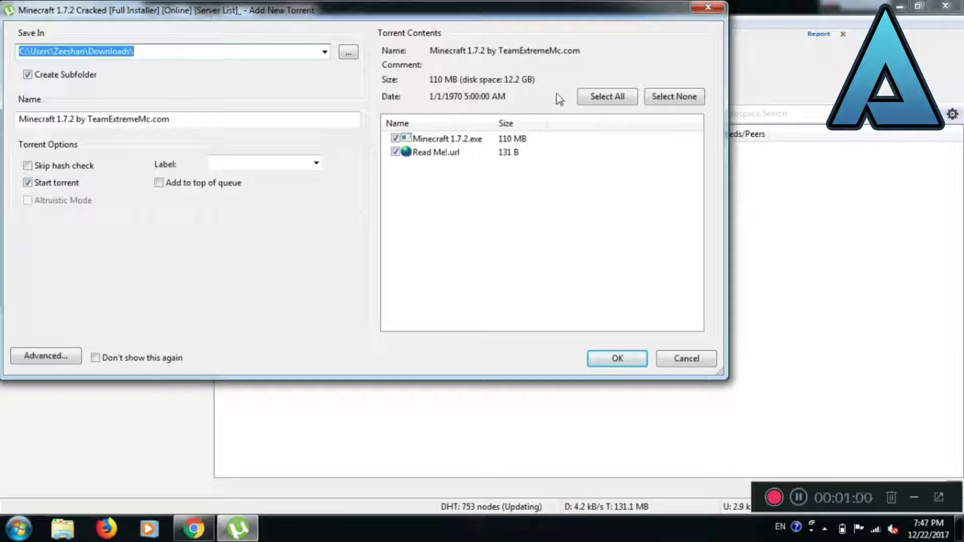
Step: Select all files of the Minecraft 1.7.2 torrent and add it with the default download location
{"action": "left_click", "coordinate": [607, 97]}
{"action": "left_click", "coordinate": [675, 97]}
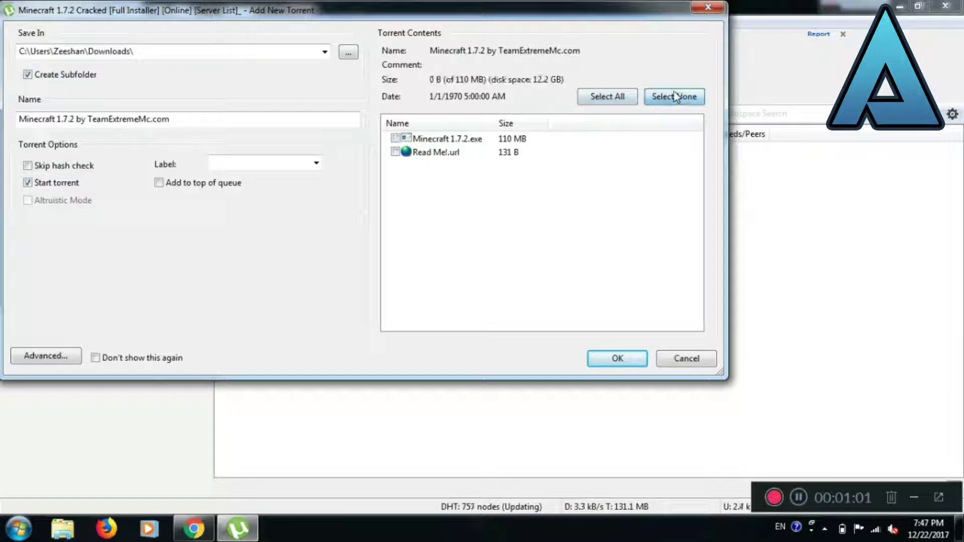
{"action": "left_click", "coordinate": [634, 96]}
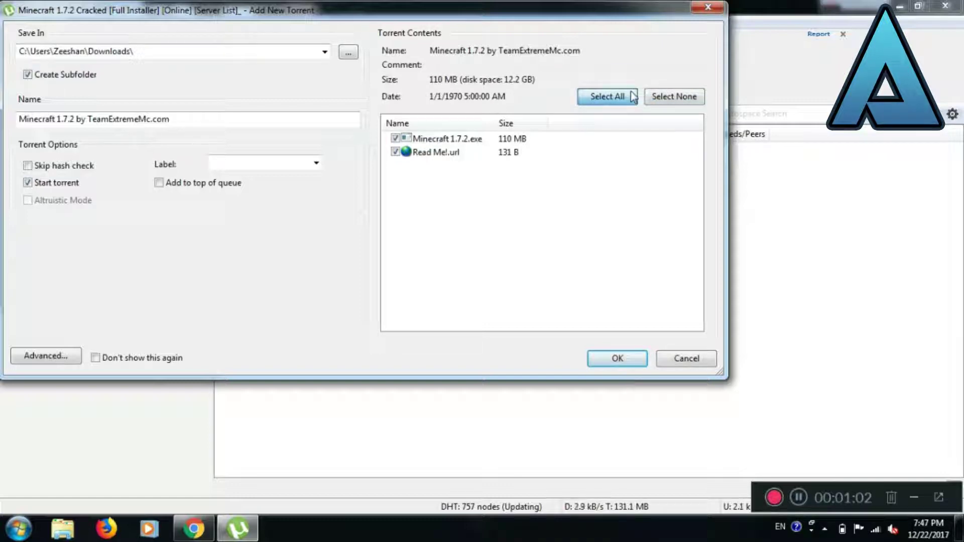
{"action": "left_click", "coordinate": [617, 359]}
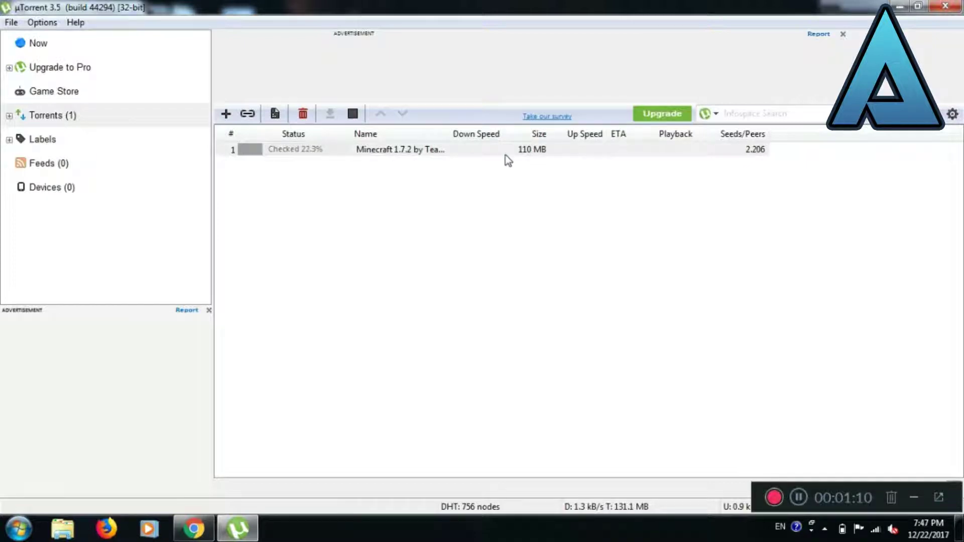
{"action": "right_click", "coordinate": [465, 149]}
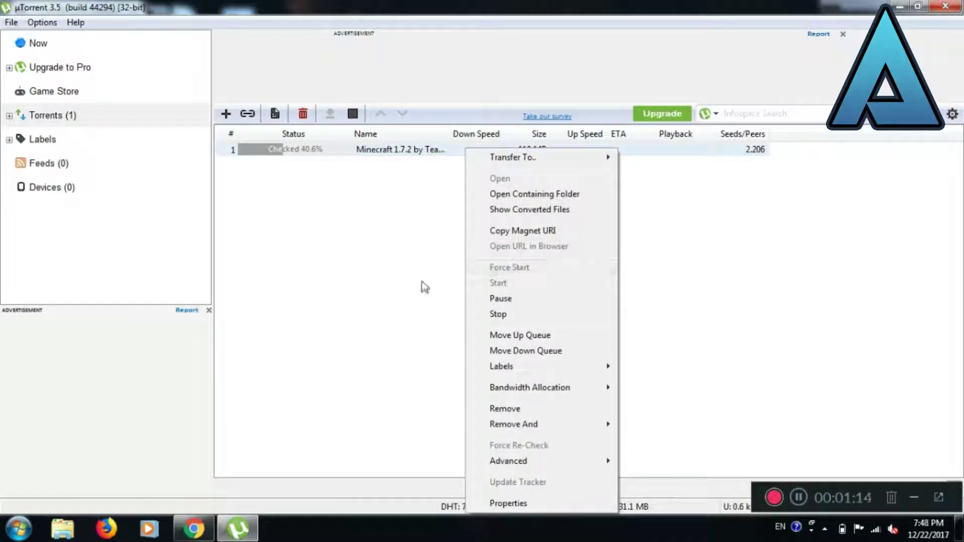
{"action": "left_click", "coordinate": [321, 351]}
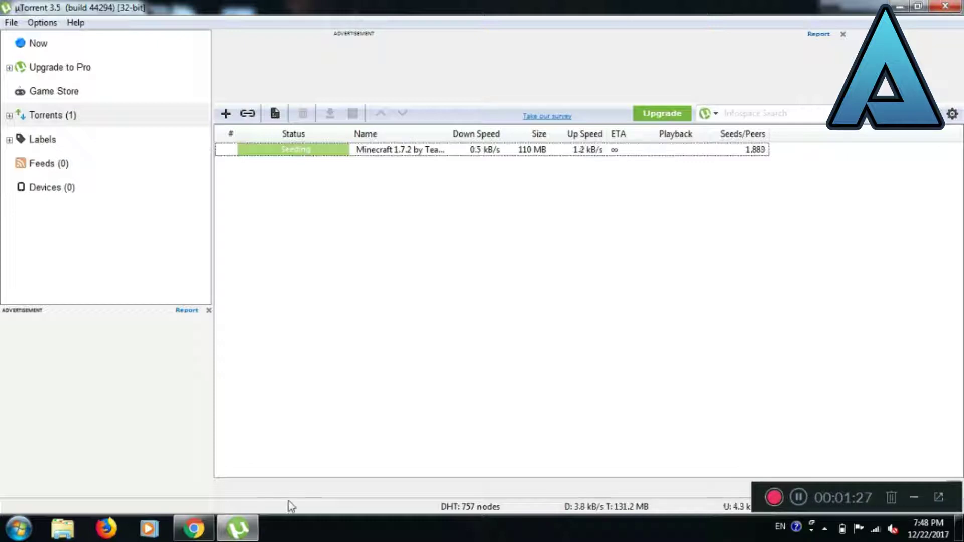
Step: Open the Downloads folder in a smaller window and minimize µTorrent and Chrome to expose the desktop
{"action": "left_click", "coordinate": [63, 532]}
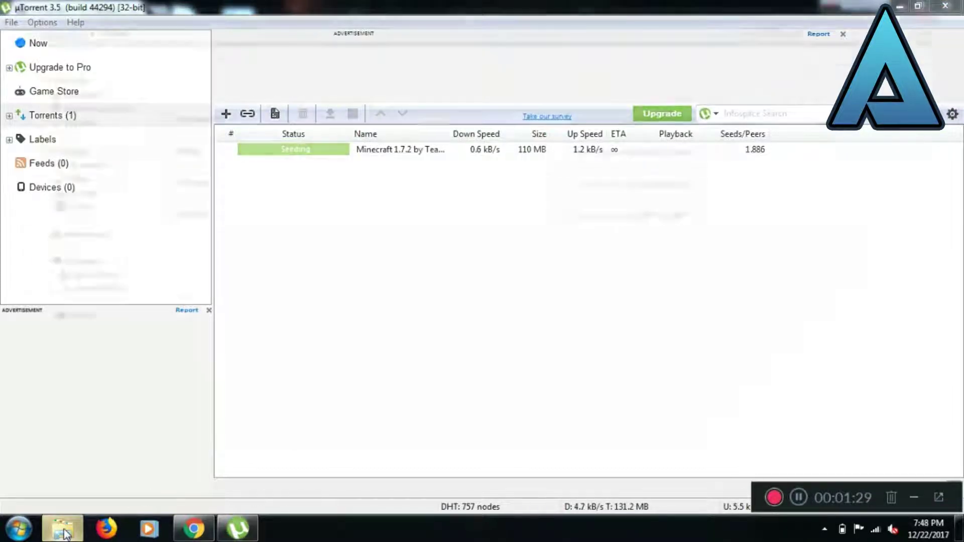
{"action": "left_click", "coordinate": [75, 92]}
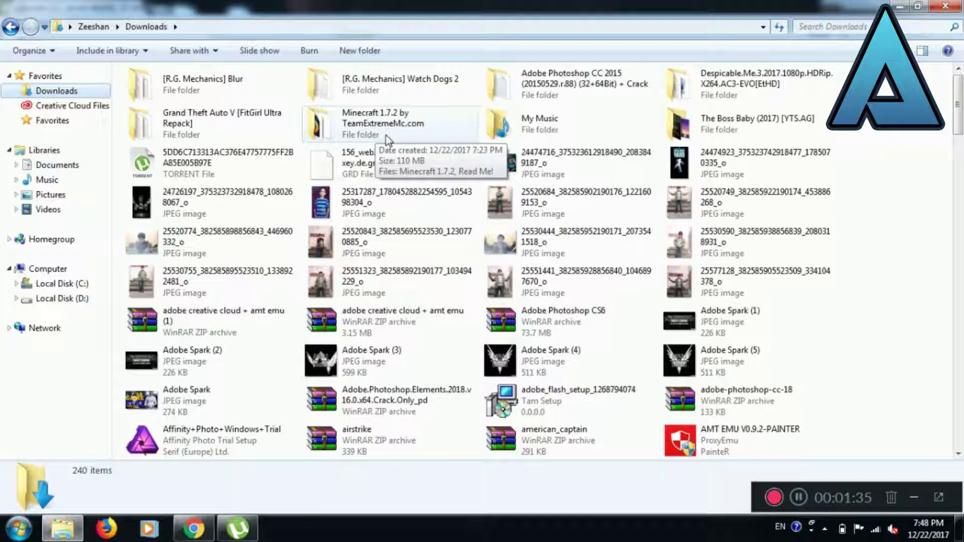
{"action": "right_click", "coordinate": [386, 136]}
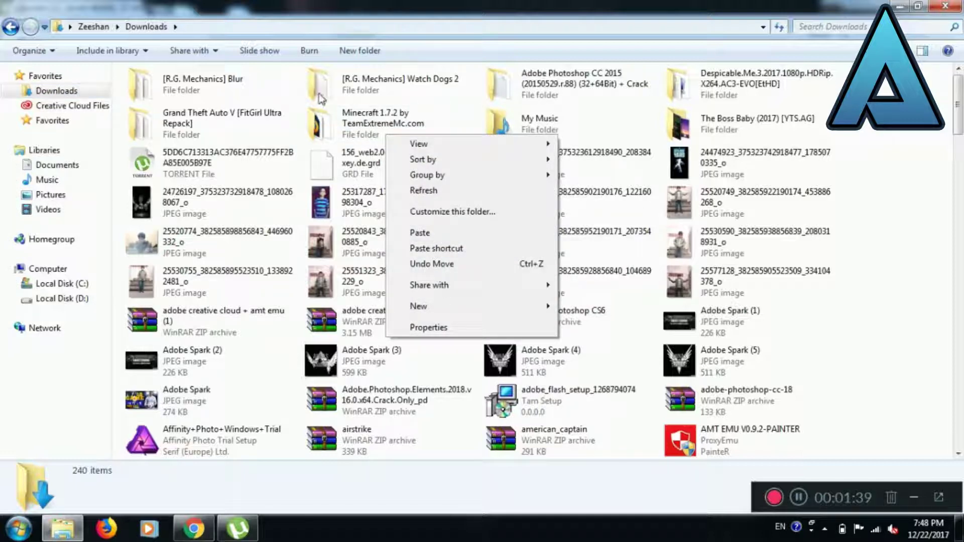
{"action": "left_click", "coordinate": [925, 6]}
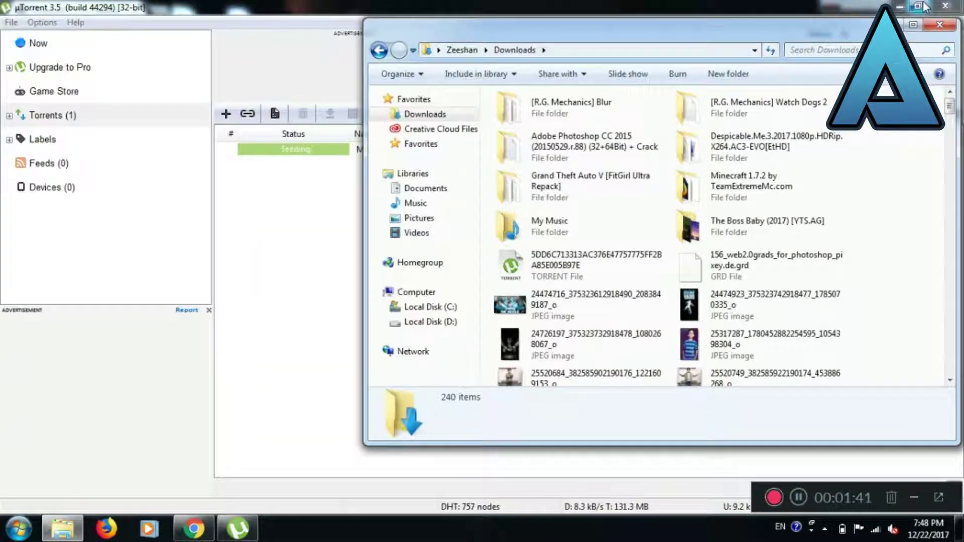
{"action": "left_click", "coordinate": [900, 6]}
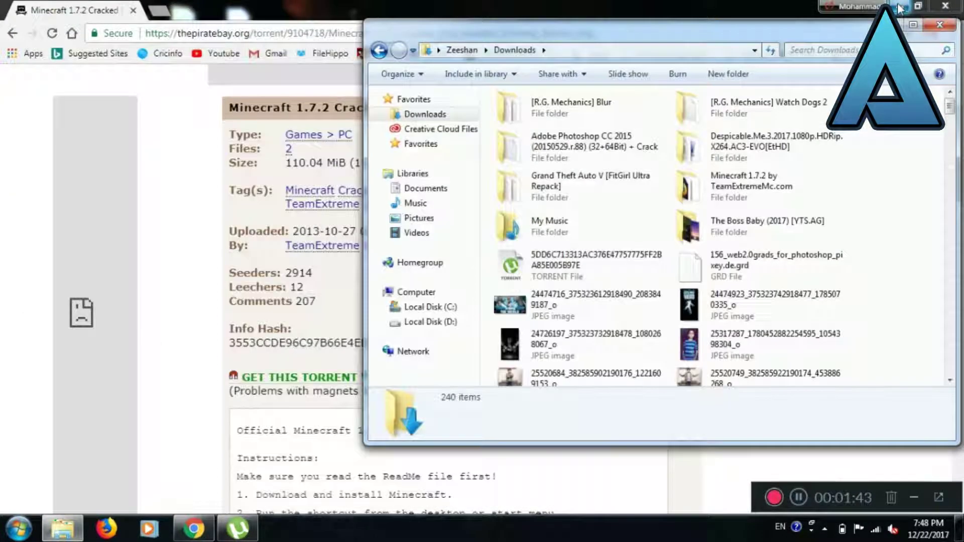
{"action": "left_click", "coordinate": [900, 6]}
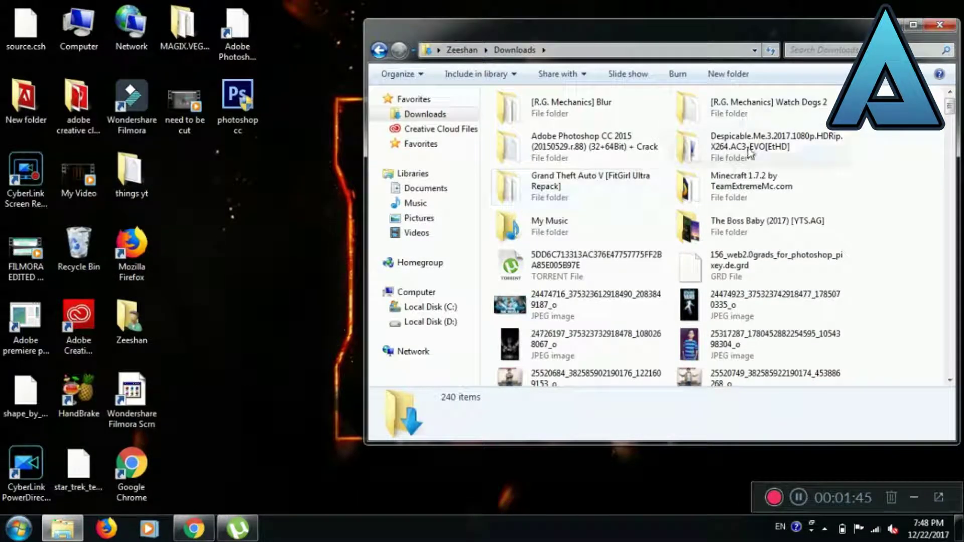
Step: Move the "Minecraft 1.7.2 by TeamExtremeMc.com" folder from Downloads to the desktop and close the Downloads window
{"action": "left_click_drag", "start_coordinate": [753, 183], "coordinate": [237, 35]}
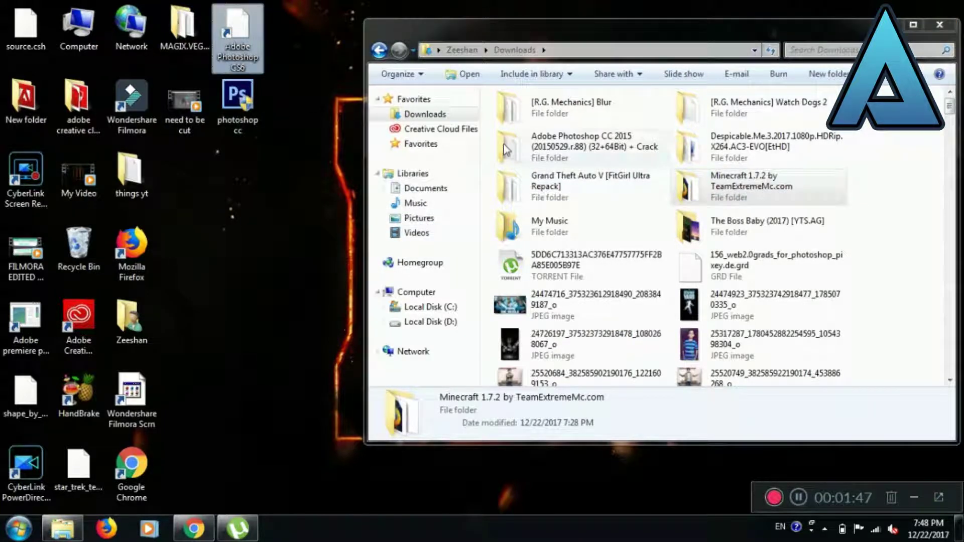
{"action": "left_click_drag", "start_coordinate": [503, 146], "coordinate": [184, 180]}
{"action": "left_click", "coordinate": [928, 23]}
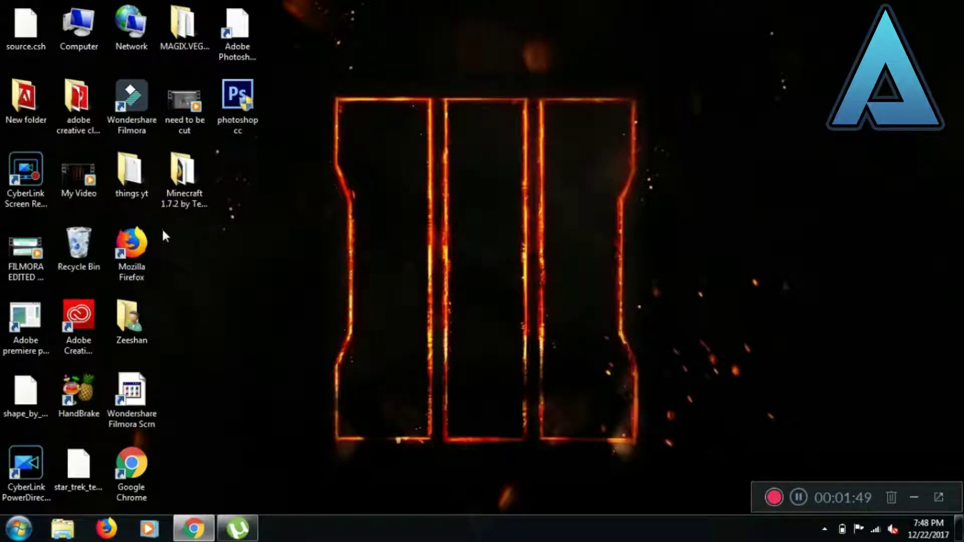
Step: Open the Minecraft 1.7.2 folder on the desktop and run the Minecraft 1.7.2 installer
{"action": "double_click", "coordinate": [197, 179]}
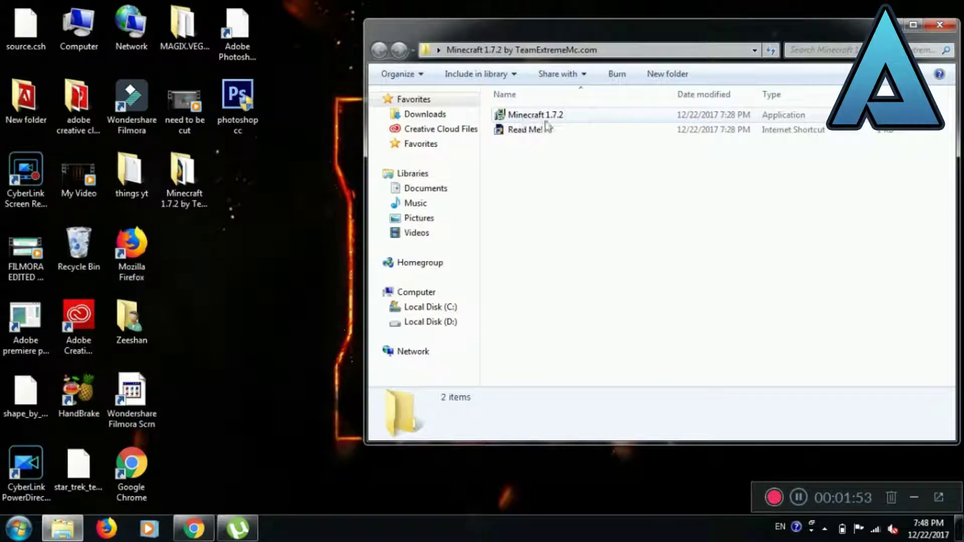
{"action": "left_click", "coordinate": [553, 119]}
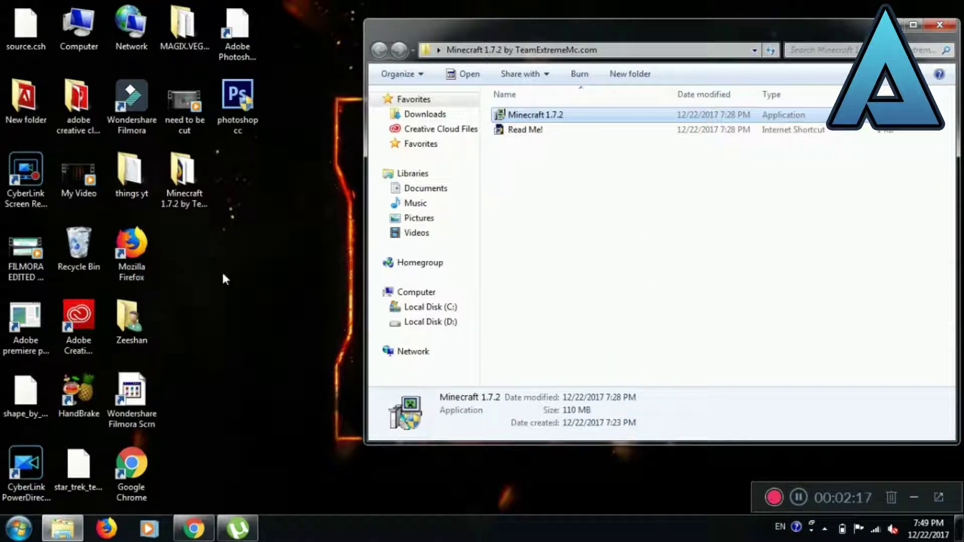
{"action": "right_click", "coordinate": [260, 236]}
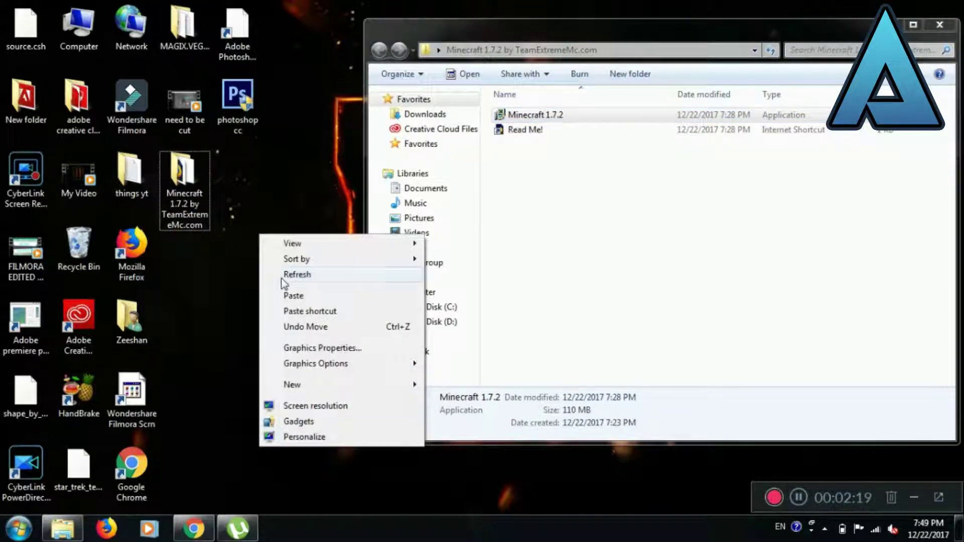
{"action": "left_click", "coordinate": [282, 277]}
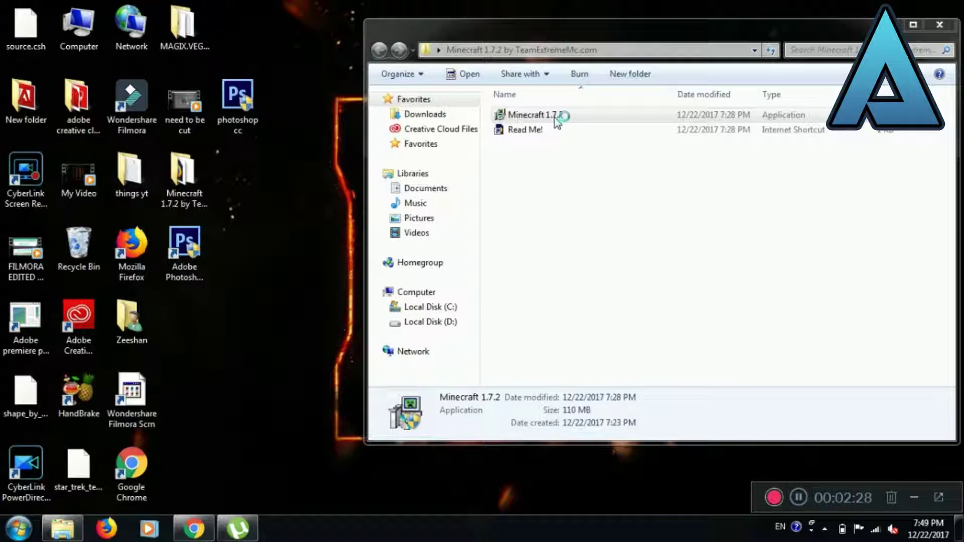
{"action": "right_click", "coordinate": [312, 169]}
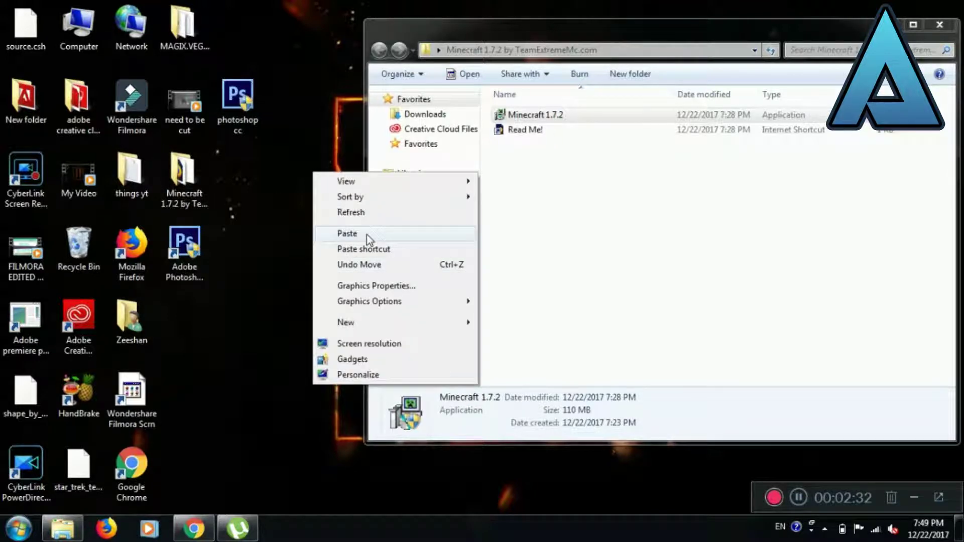
{"action": "right_click", "coordinate": [285, 267]}
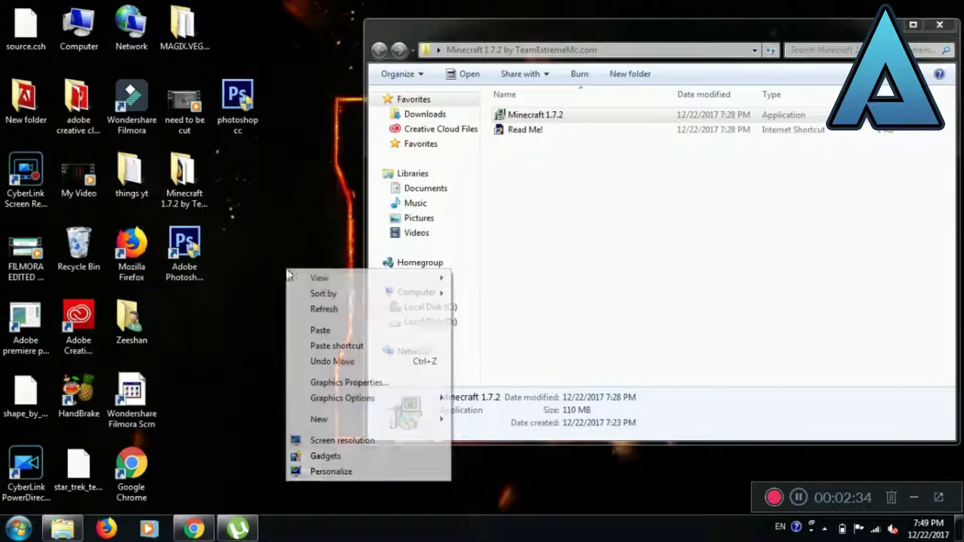
{"action": "left_click", "coordinate": [314, 309]}
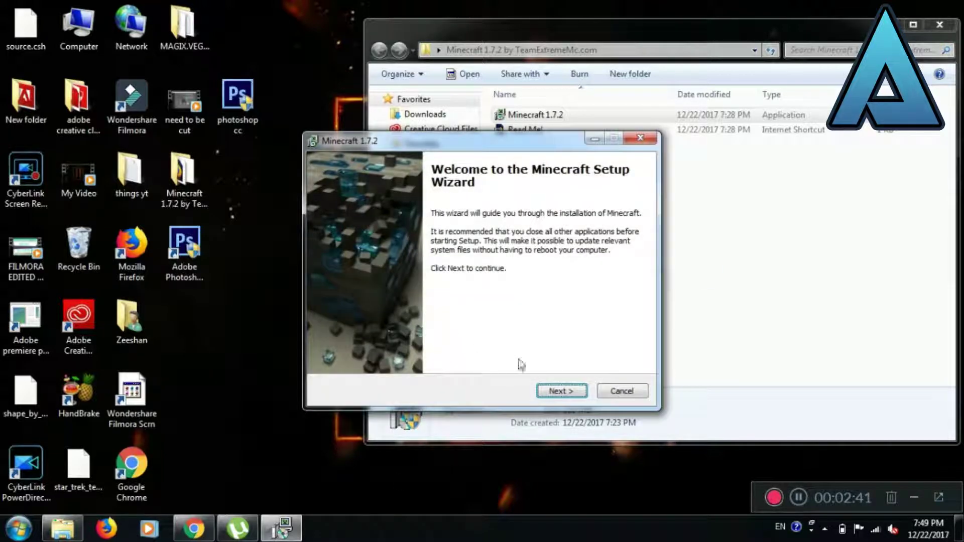
Step: Advance through the Minecraft setup wizard with Create a Desktop icon enabled and start the installation
{"action": "left_click", "coordinate": [558, 395]}
{"action": "left_click", "coordinate": [556, 395]}
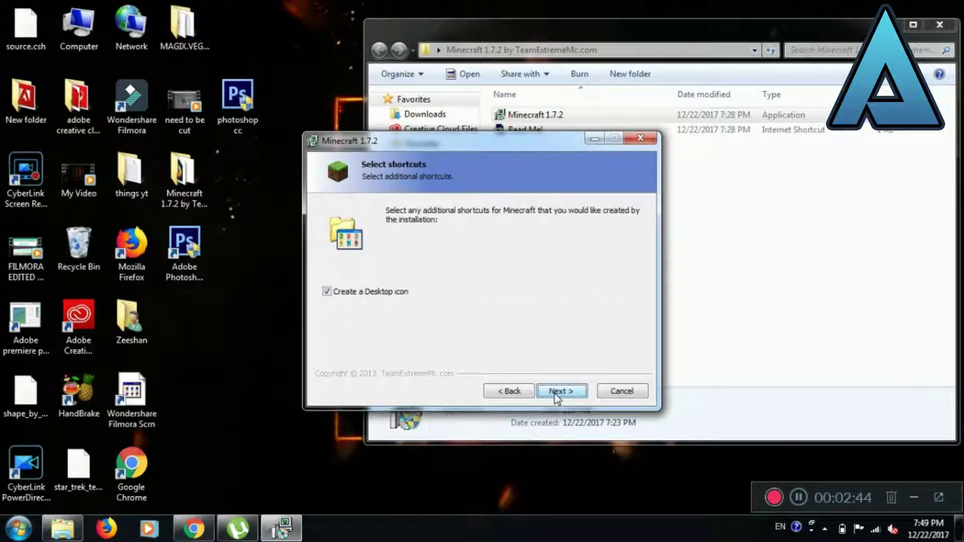
{"action": "double_click", "coordinate": [369, 293]}
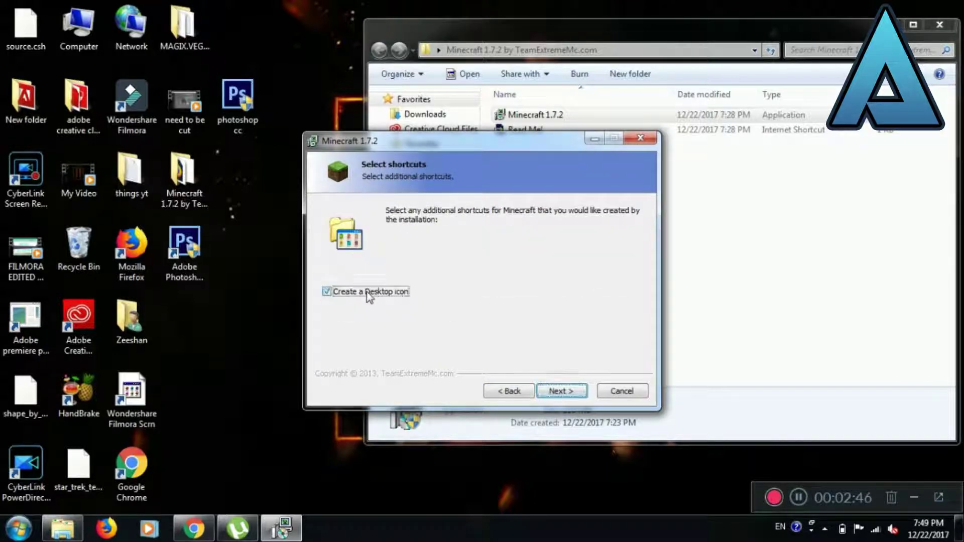
{"action": "left_click", "coordinate": [561, 390]}
{"action": "left_click", "coordinate": [560, 391]}
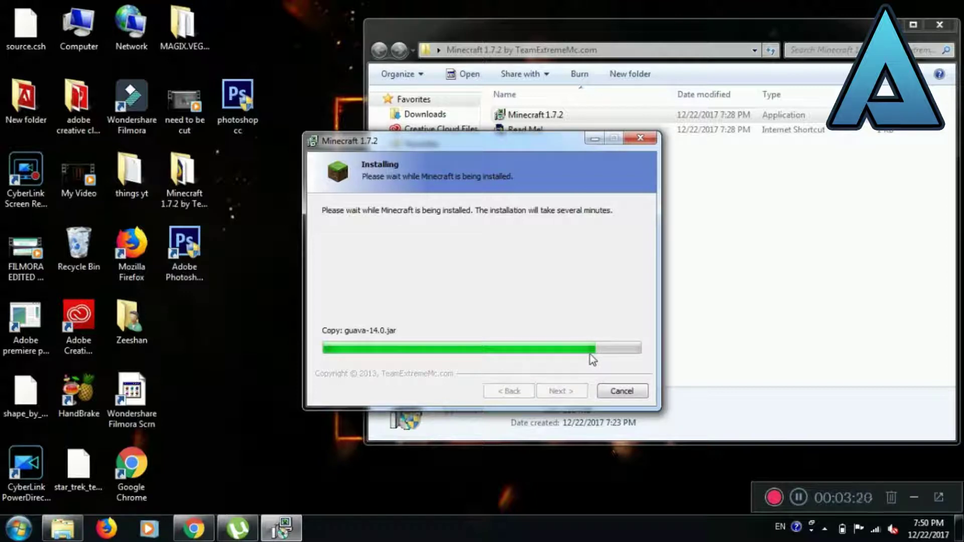
Step: Finish the setup wizard with Launch Minecraft enabled and minimize the installer's folder window
{"action": "left_click_drag", "start_coordinate": [511, 145], "coordinate": [534, 170]}
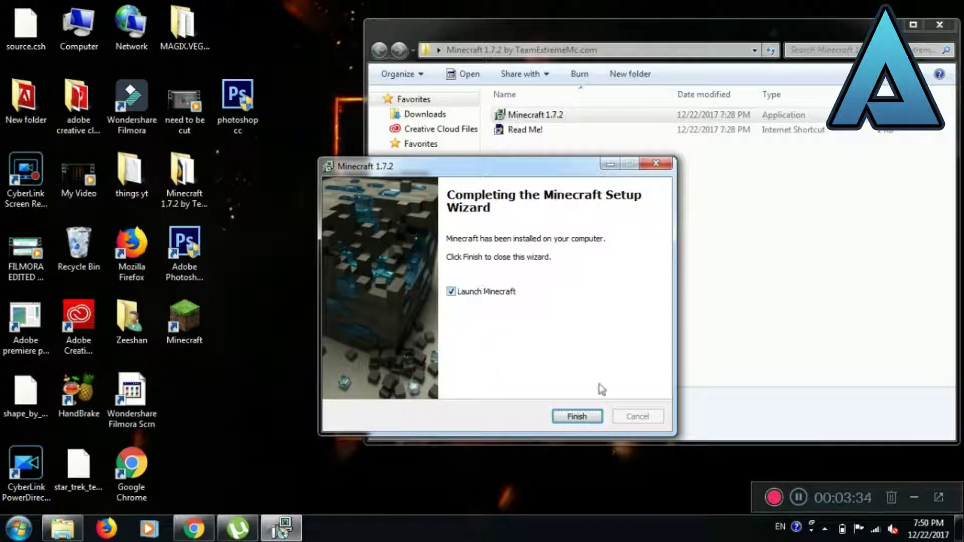
{"action": "left_click", "coordinate": [585, 416]}
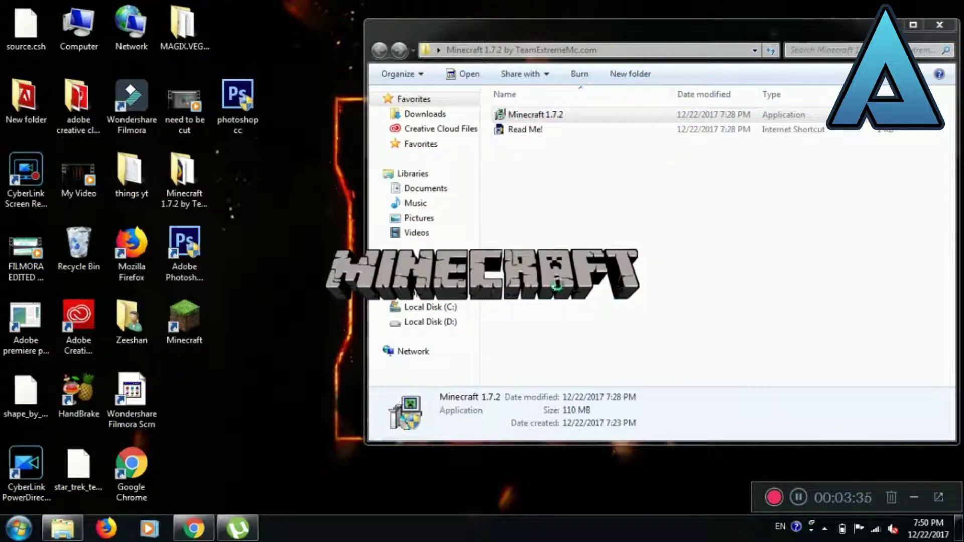
{"action": "left_click", "coordinate": [899, 24]}
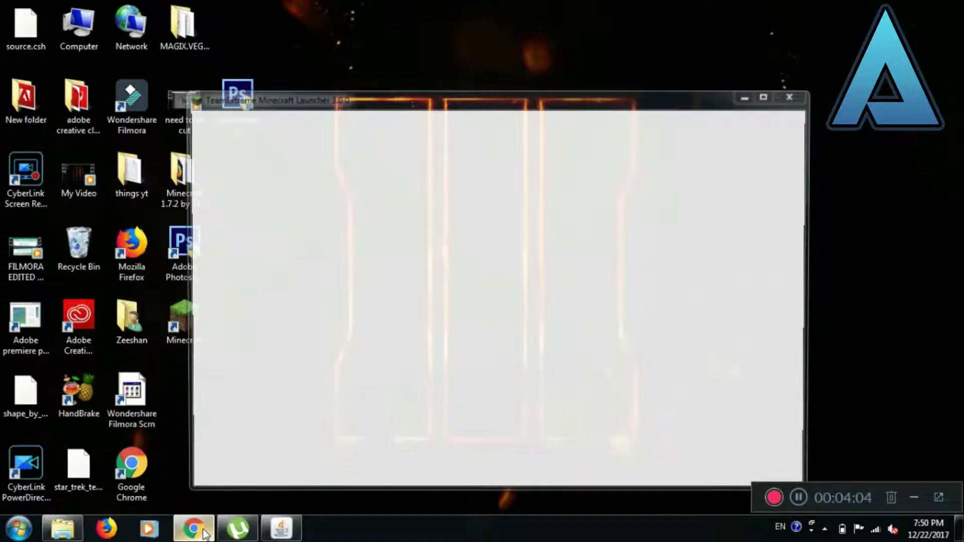
Step: Return to the TeamExtreme Minecraft Launcher and bring up its username login screen
{"action": "left_click", "coordinate": [204, 531]}
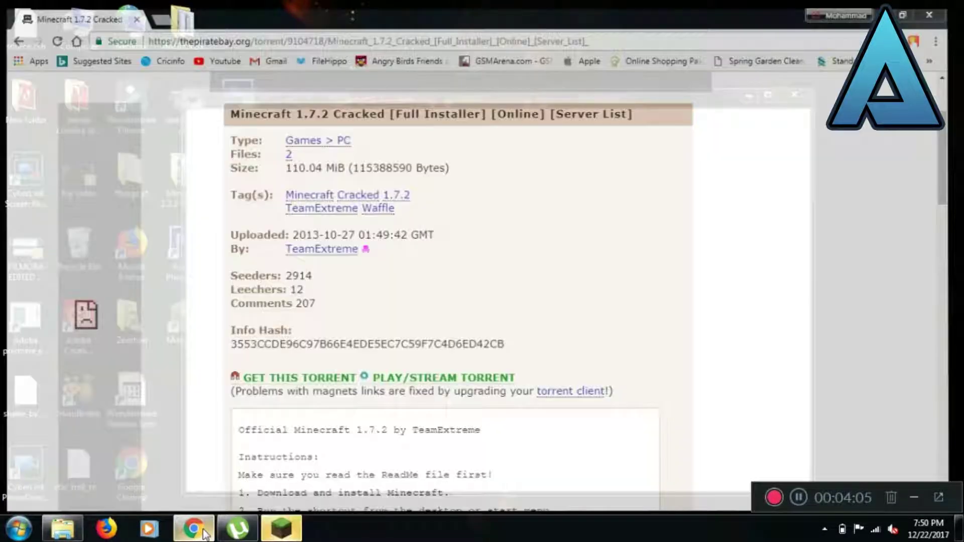
{"action": "left_click", "coordinate": [203, 532]}
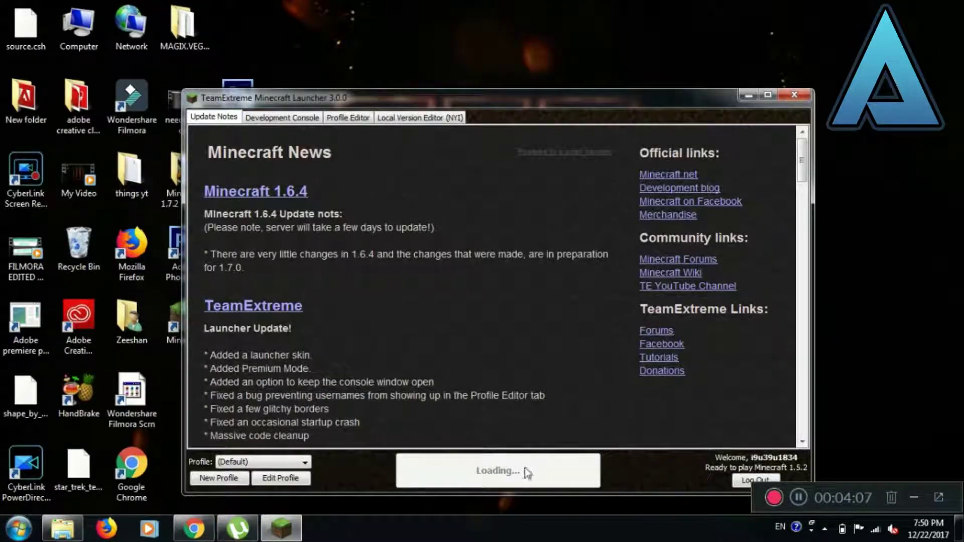
{"action": "left_click", "coordinate": [584, 479]}
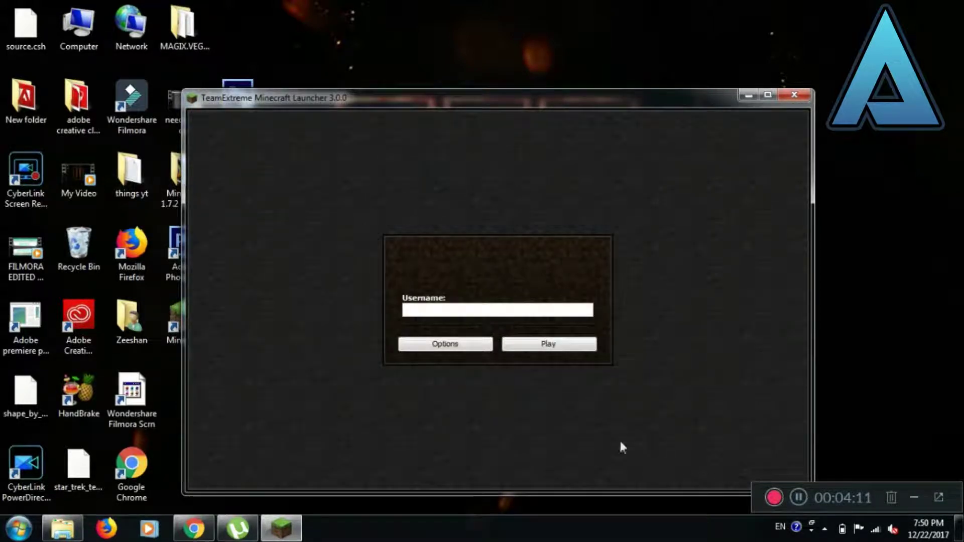
Step: Enter the username "bt84u 49vyitityi" and log in to the launcher
{"action": "left_click", "coordinate": [467, 310]}
{"action": "type", "text": "bt84u 49vyitityi"}
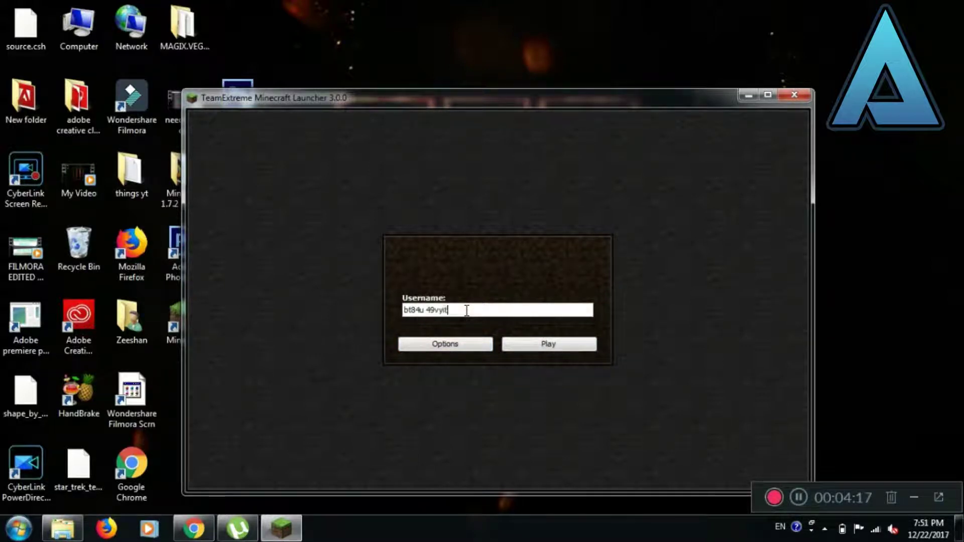
{"action": "left_click", "coordinate": [533, 346]}
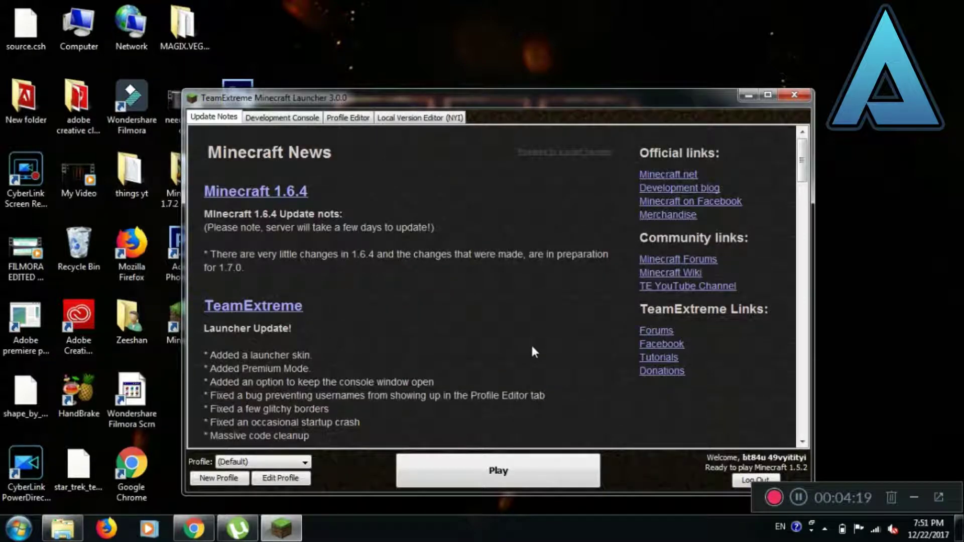
Step: Set the (Default) profile to use release 1.7.2, save the profile and start the game
{"action": "left_click", "coordinate": [280, 478]}
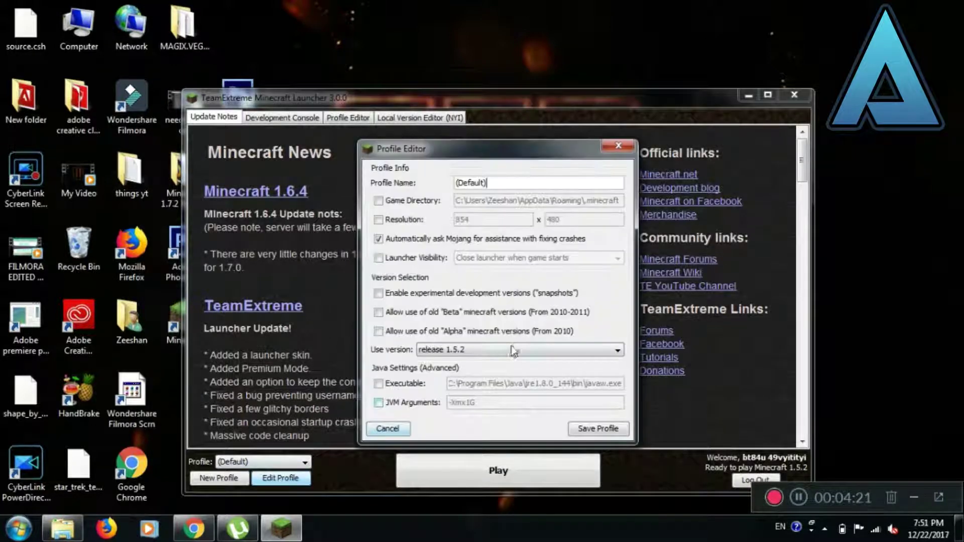
{"action": "left_click", "coordinate": [424, 353]}
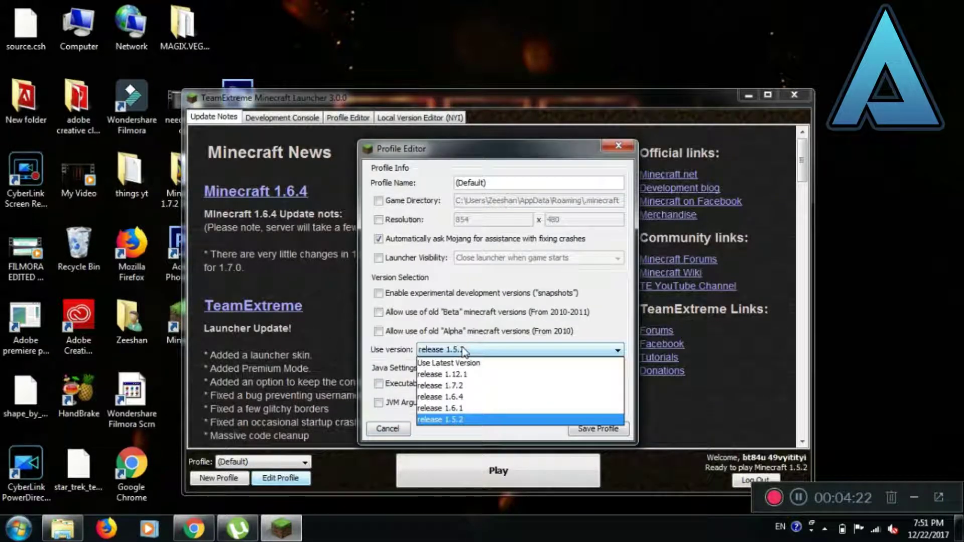
{"action": "left_click", "coordinate": [474, 387]}
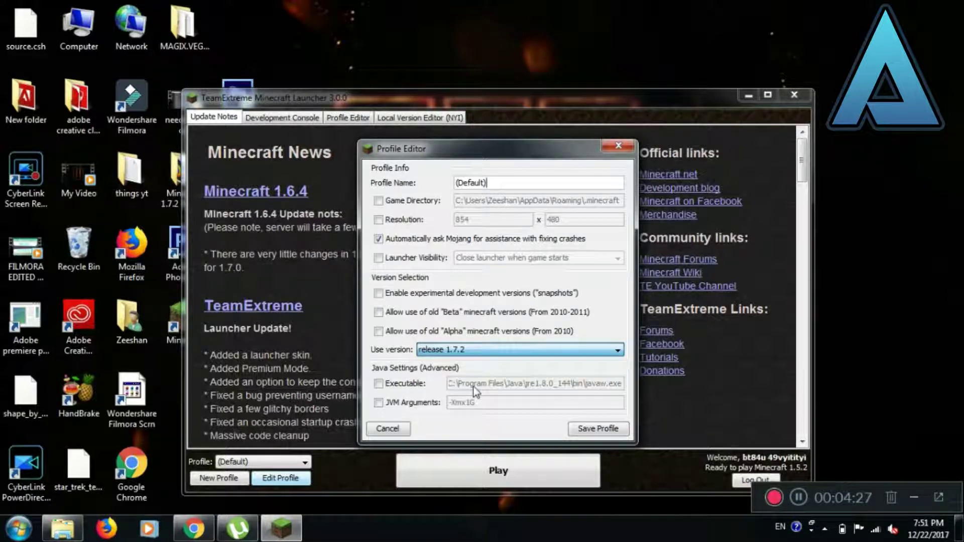
{"action": "left_click", "coordinate": [589, 433]}
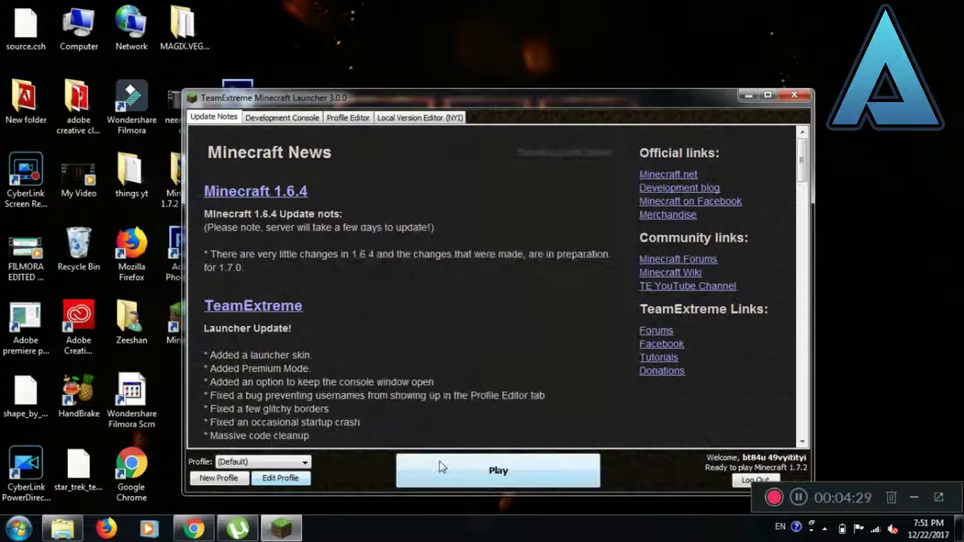
{"action": "left_click", "coordinate": [505, 474]}
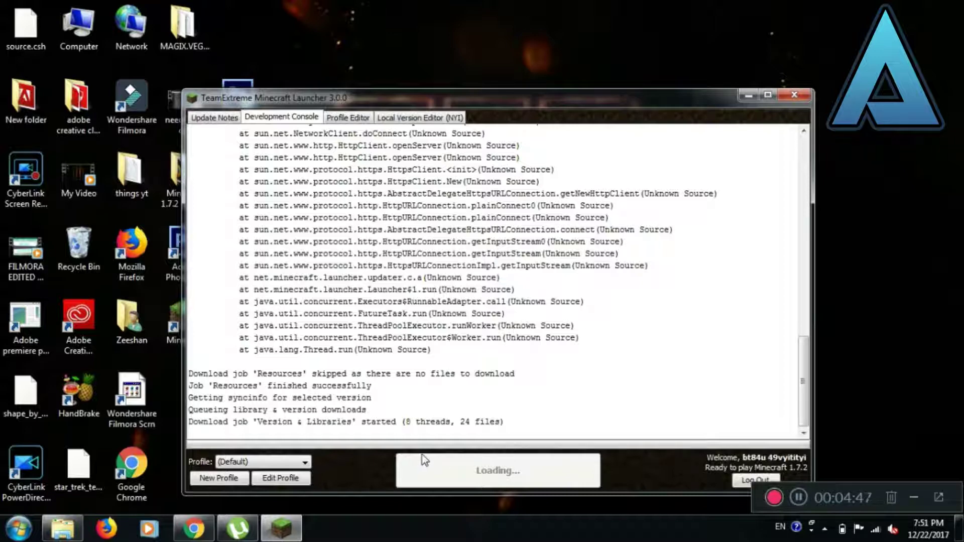
{"action": "left_click", "coordinate": [199, 535]}
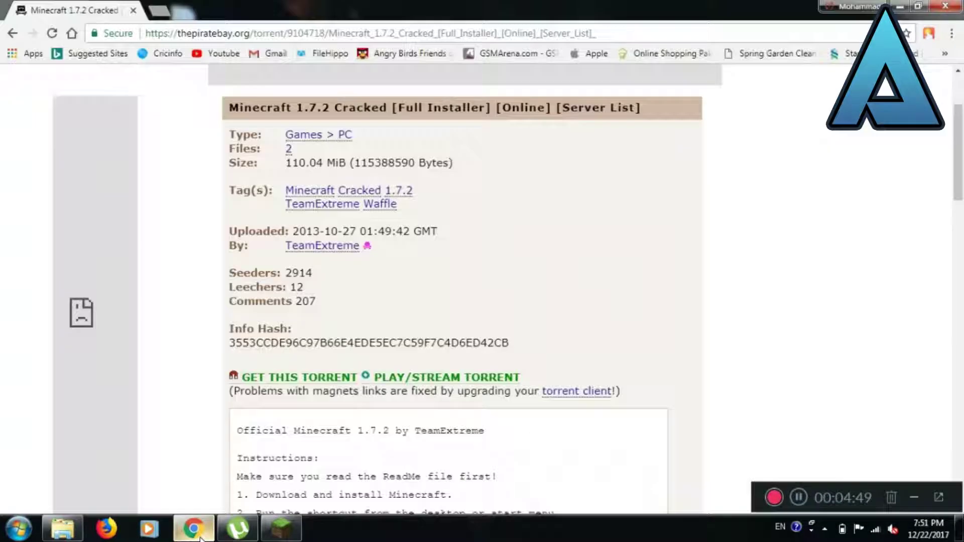
{"action": "left_click", "coordinate": [200, 537]}
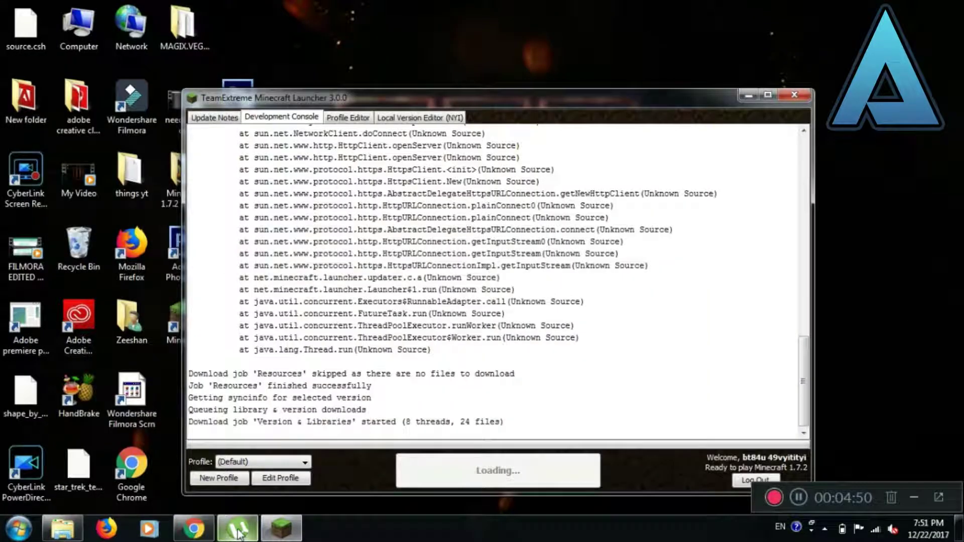
{"action": "left_click", "coordinate": [238, 533]}
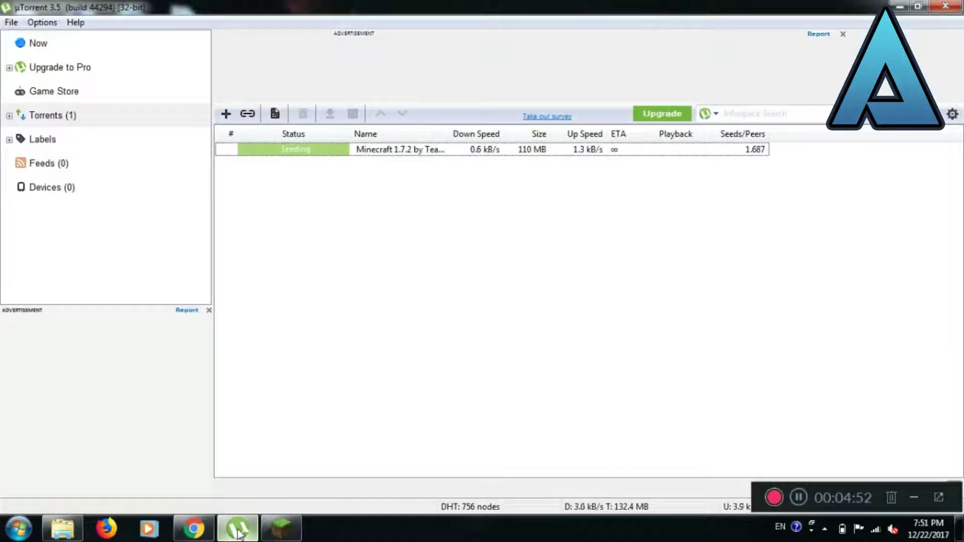
{"action": "left_click", "coordinate": [239, 534]}
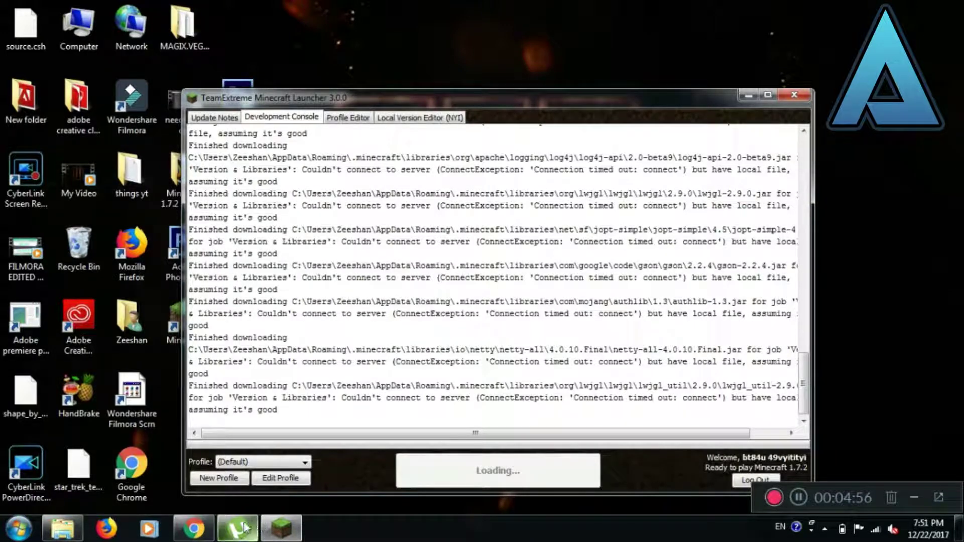
{"action": "left_click", "coordinate": [238, 533]}
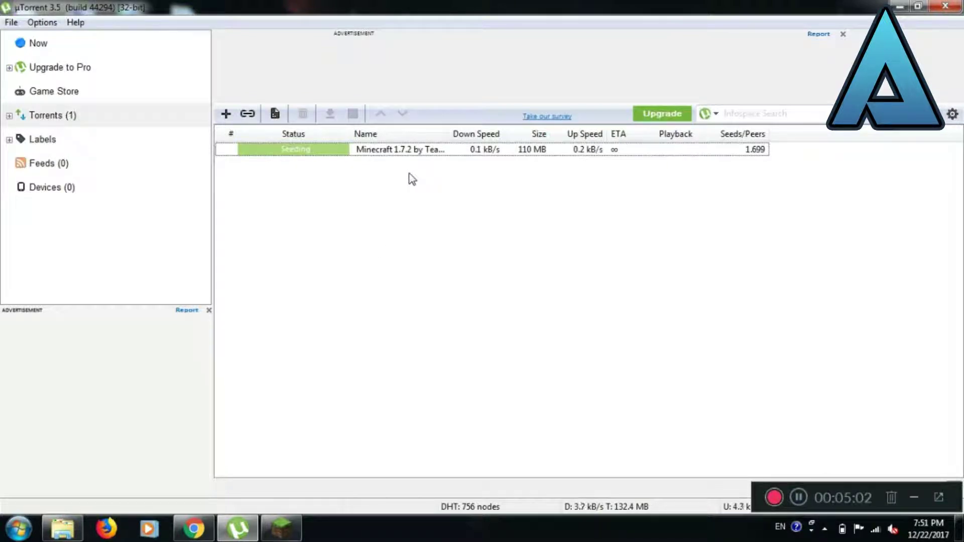
{"action": "left_click", "coordinate": [280, 529]}
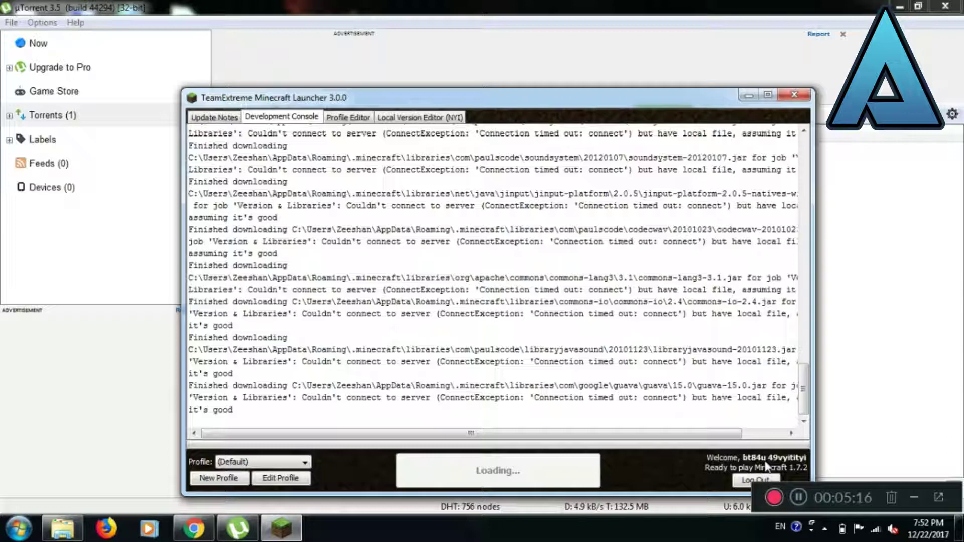
{"action": "left_click", "coordinate": [959, 527]}
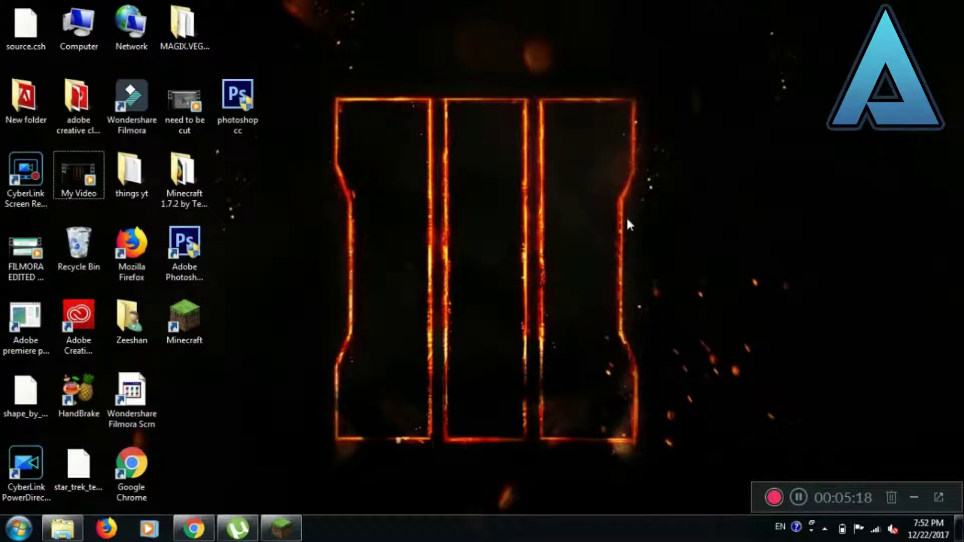
{"action": "right_click", "coordinate": [626, 216]}
{"action": "left_click", "coordinate": [655, 259]}
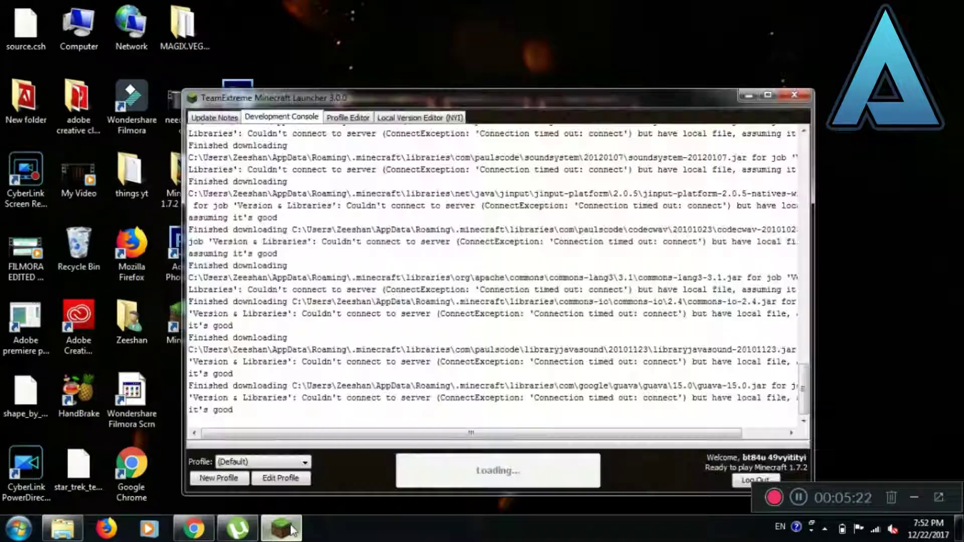
{"action": "left_click", "coordinate": [291, 529]}
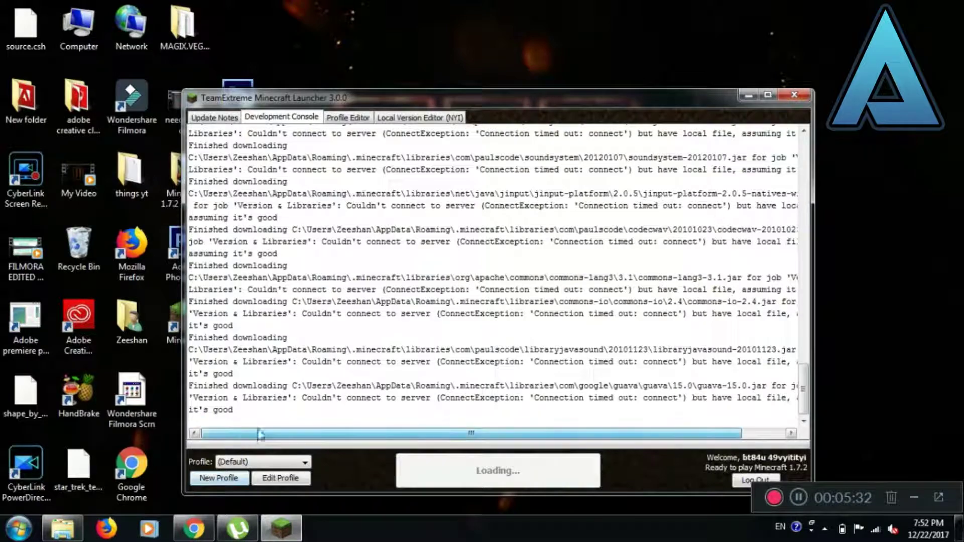
{"action": "left_click_drag", "start_coordinate": [250, 432], "coordinate": [507, 389]}
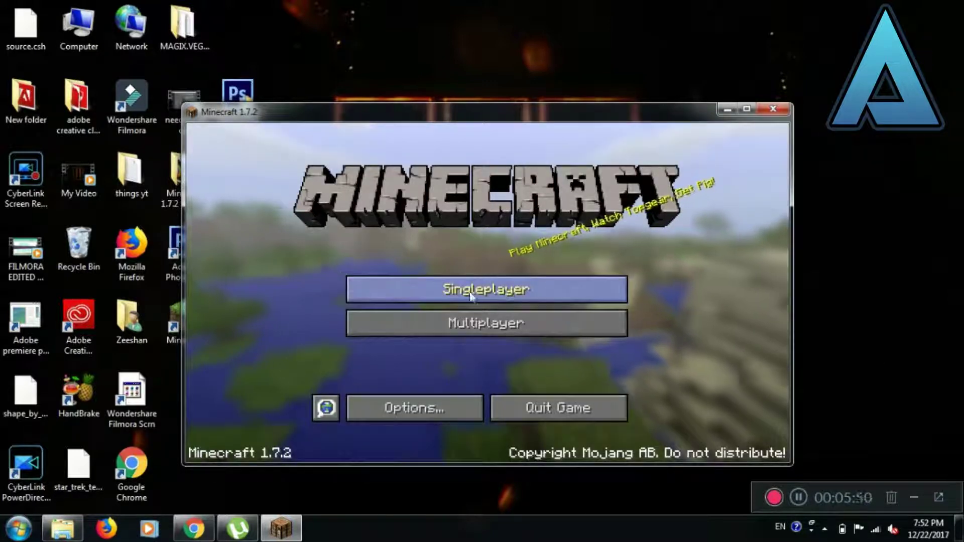
Step: Open the singleplayer world list and play the saved world named New World
{"action": "left_click", "coordinate": [471, 296]}
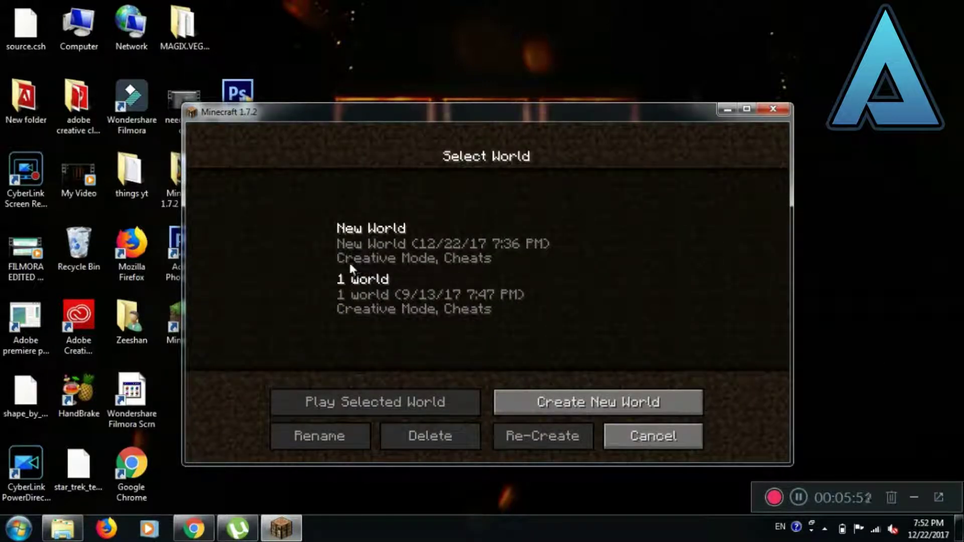
{"action": "left_click", "coordinate": [401, 249]}
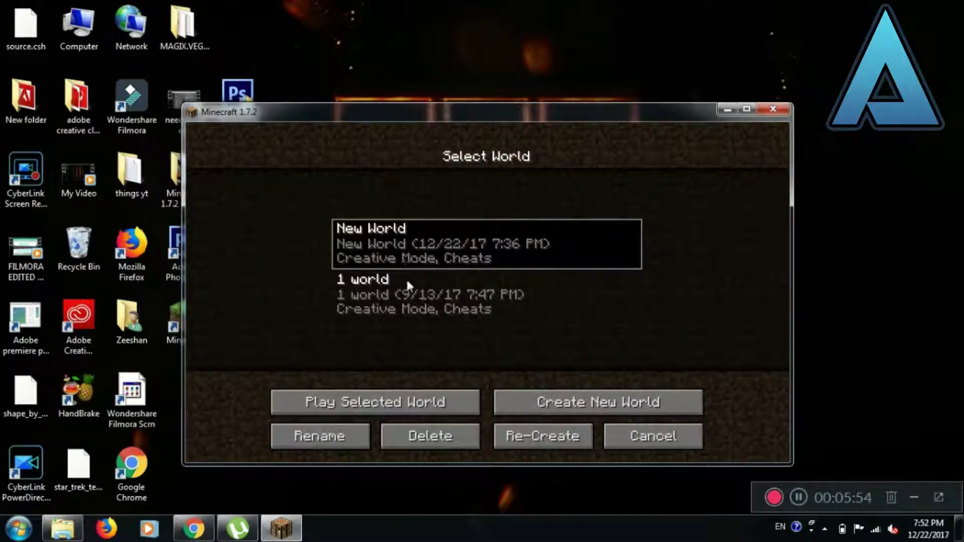
{"action": "left_click", "coordinate": [444, 400]}
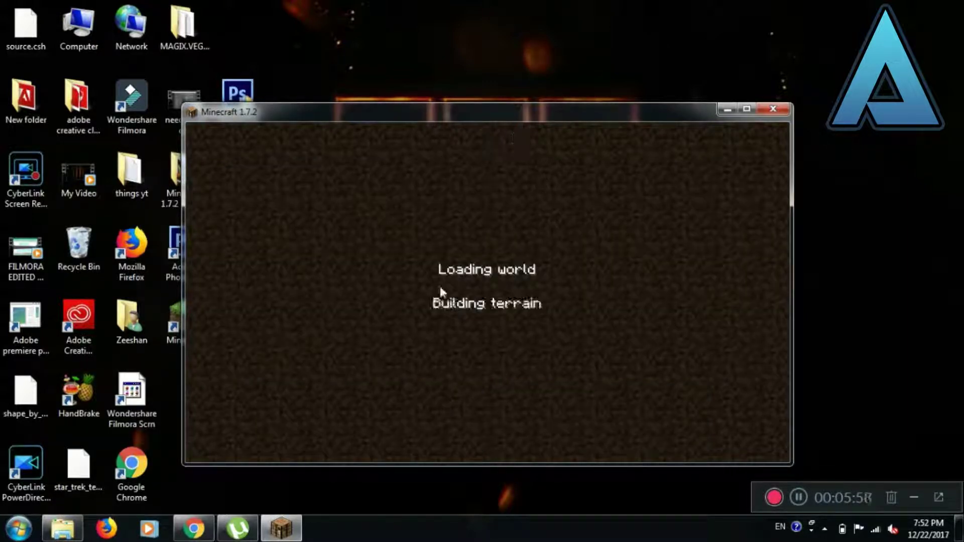